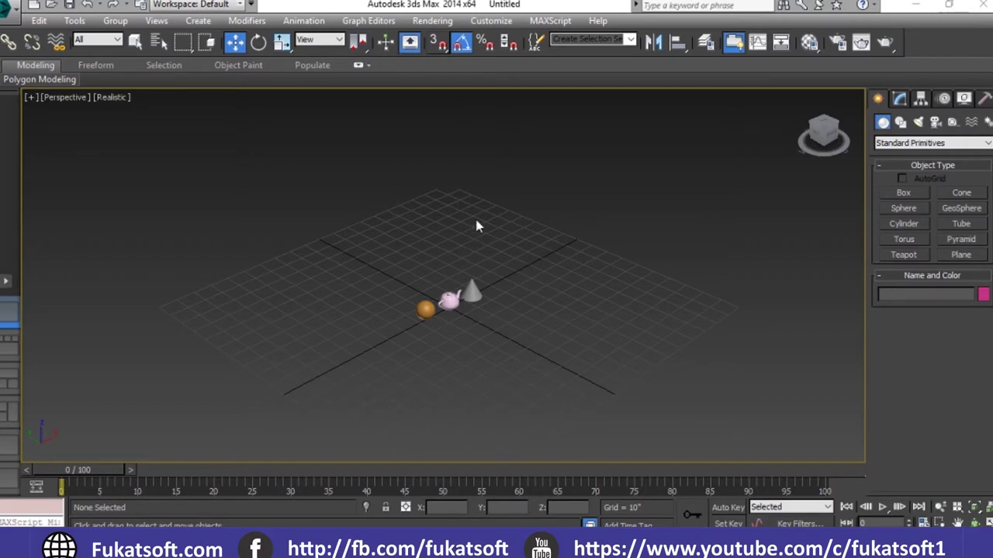
{"action": "right_click", "coordinate": [592, 52]}
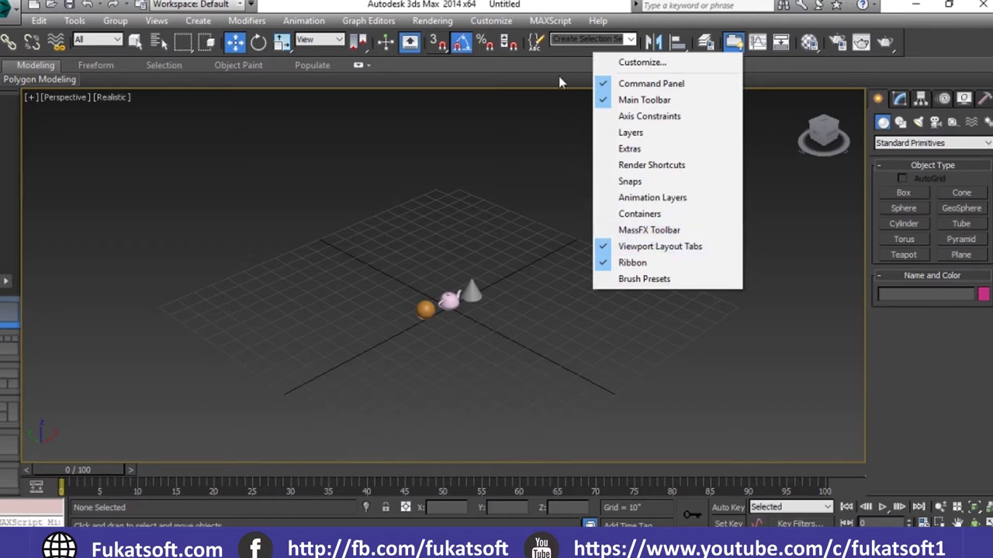
{"action": "left_click", "coordinate": [574, 57]}
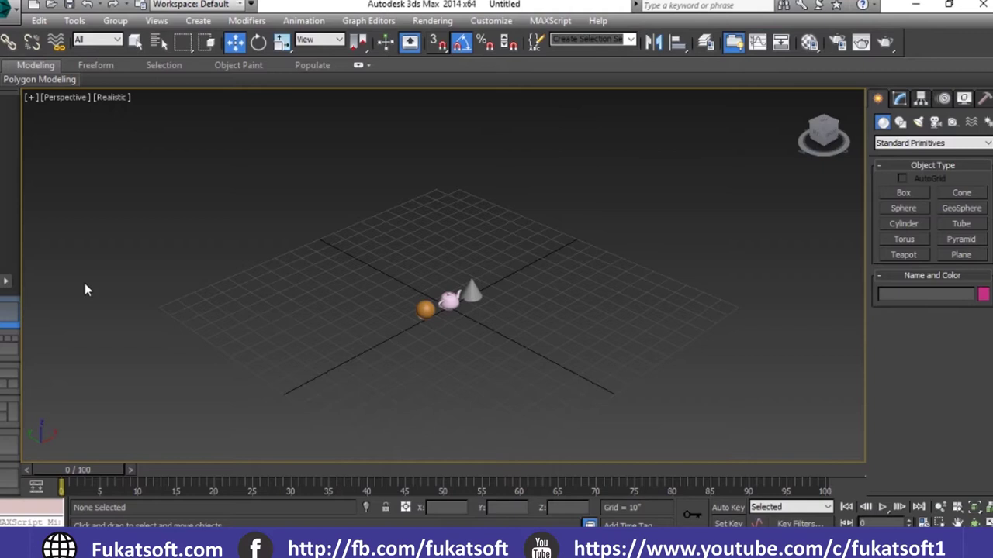
Add a single-viewport layout tab and frame all objects in its Top view
{"action": "left_click", "coordinate": [6, 284]}
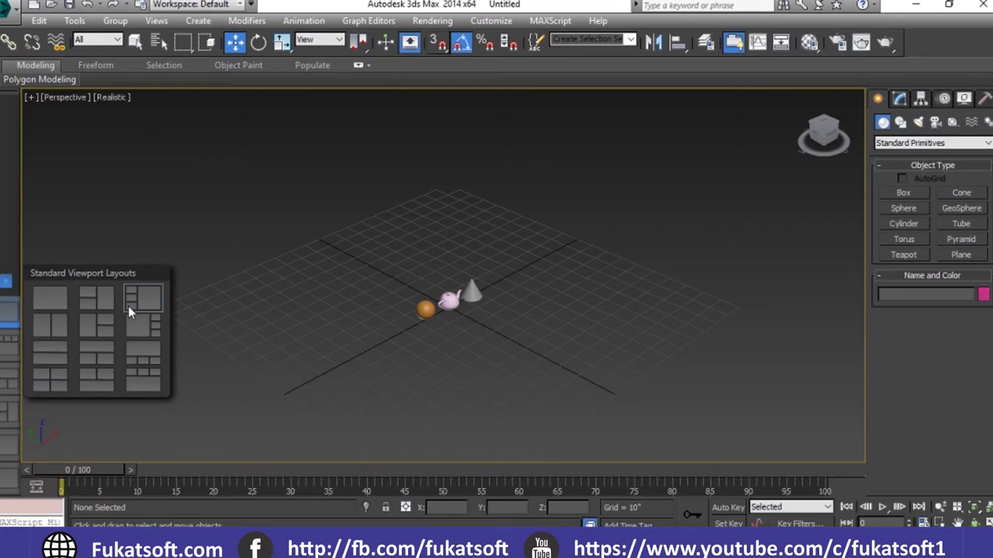
{"action": "left_click", "coordinate": [60, 299]}
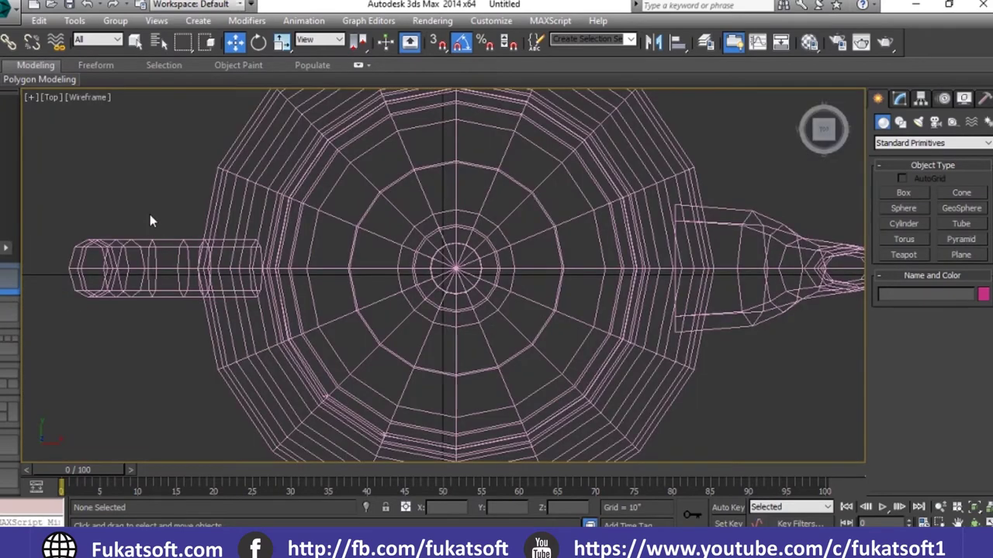
{"action": "scroll", "coordinate": [150, 214], "scroll_direction": "down", "scroll_amount": 8}
{"action": "scroll", "coordinate": [381, 282], "scroll_direction": "down", "scroll_amount": 3}
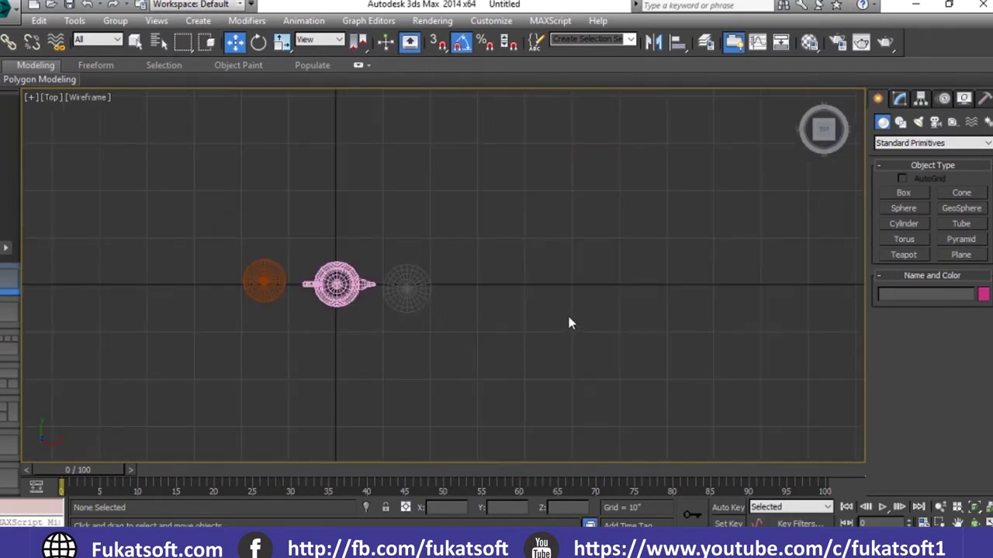
{"action": "key", "text": "z"}
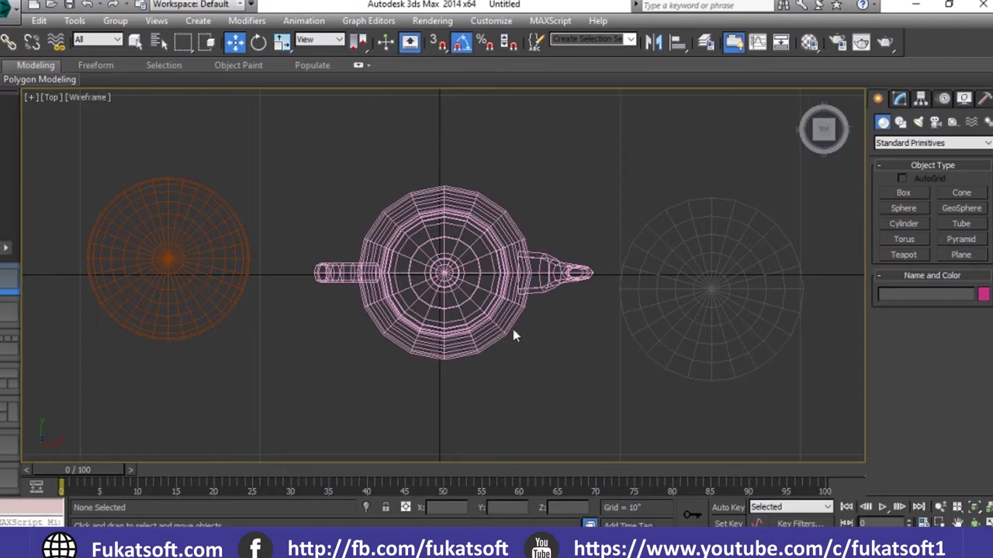
Add a layout with one tall viewport beside two stacked ones, and frame the objects in the Top, Front and Left views
{"action": "left_click", "coordinate": [6, 248]}
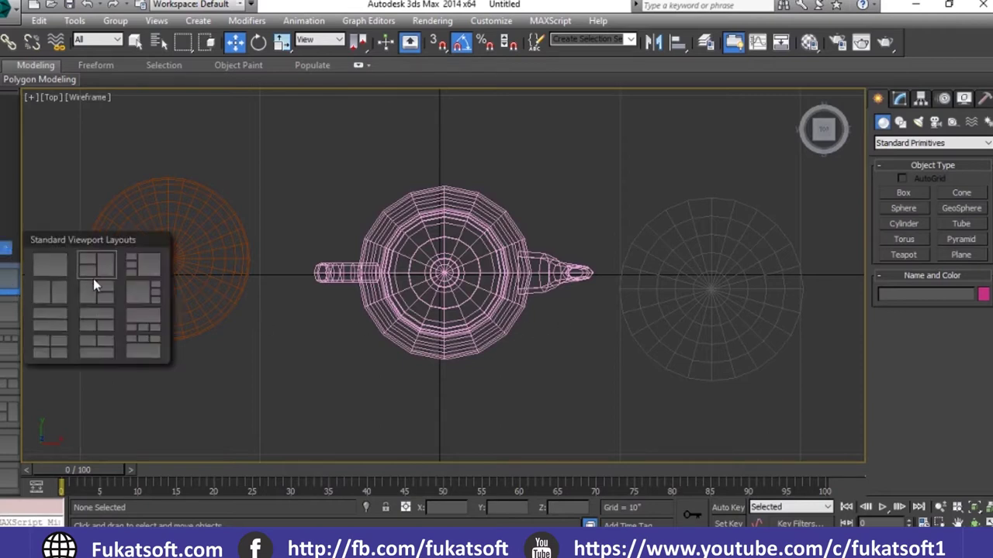
{"action": "left_click", "coordinate": [107, 300]}
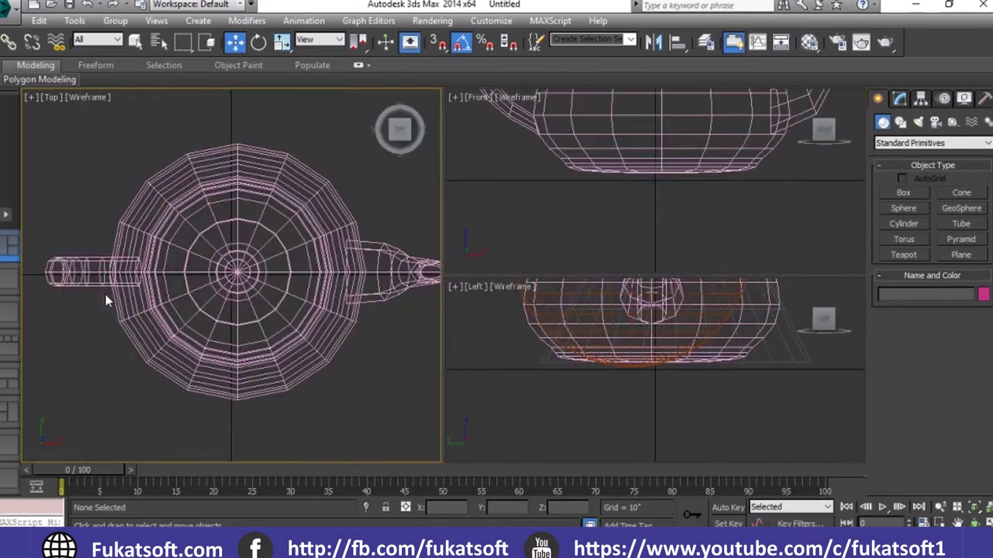
{"action": "key", "text": "z"}
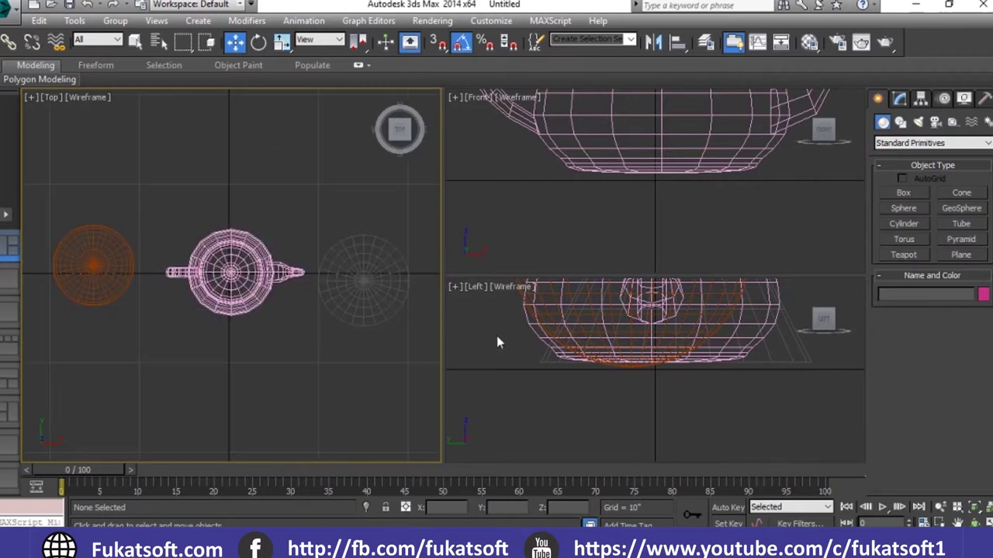
{"action": "left_click", "coordinate": [574, 220]}
{"action": "key", "text": "z"}
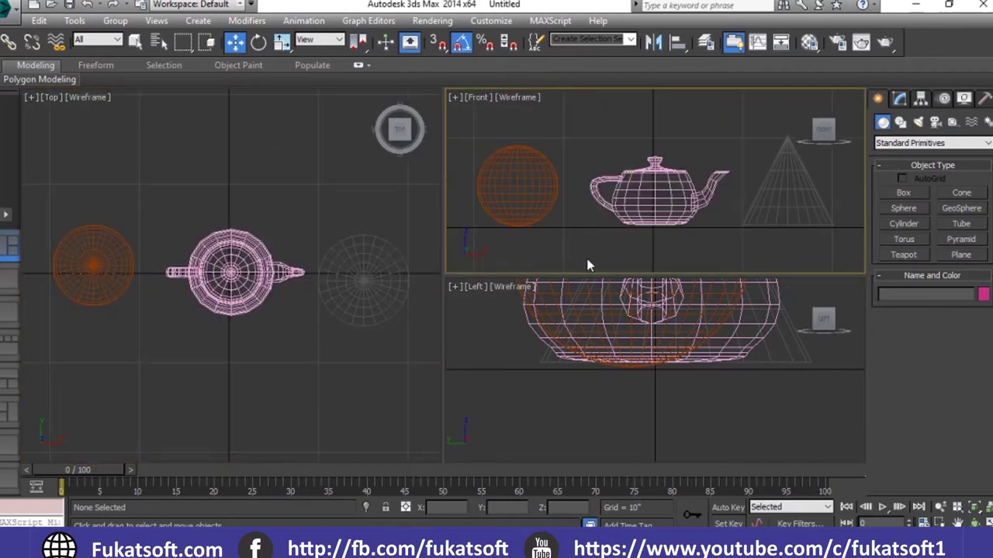
{"action": "left_click", "coordinate": [581, 424]}
{"action": "key", "text": "z"}
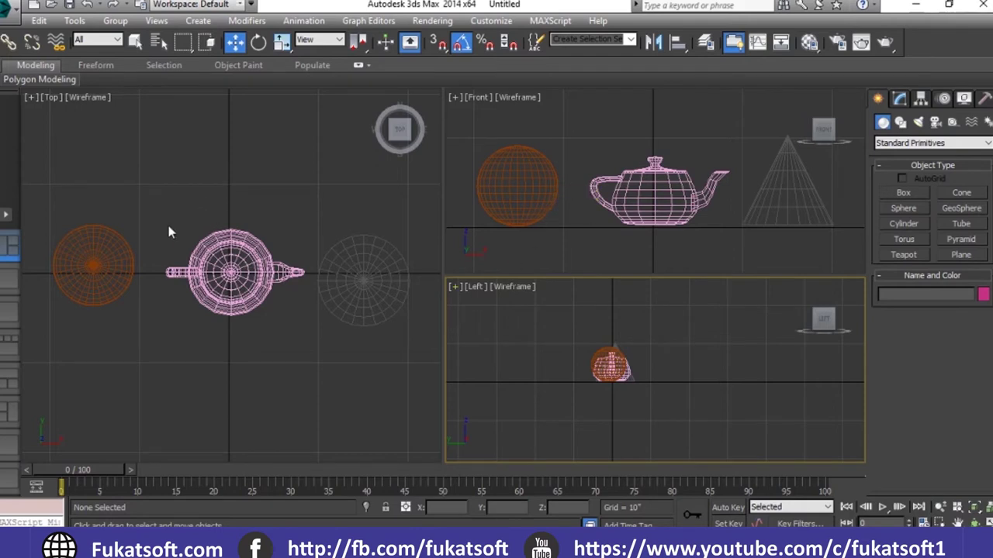
Add a layout with two viewports stacked in rows and frame all objects in both the Top and Front views
{"action": "left_click", "coordinate": [6, 215]}
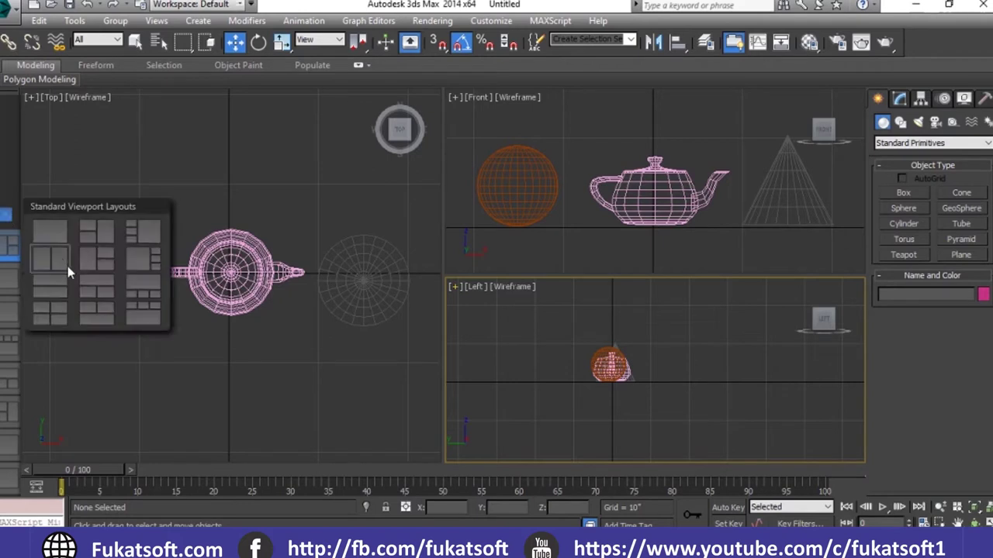
{"action": "left_click", "coordinate": [55, 288]}
{"action": "left_click", "coordinate": [395, 378]}
{"action": "left_click", "coordinate": [411, 210]}
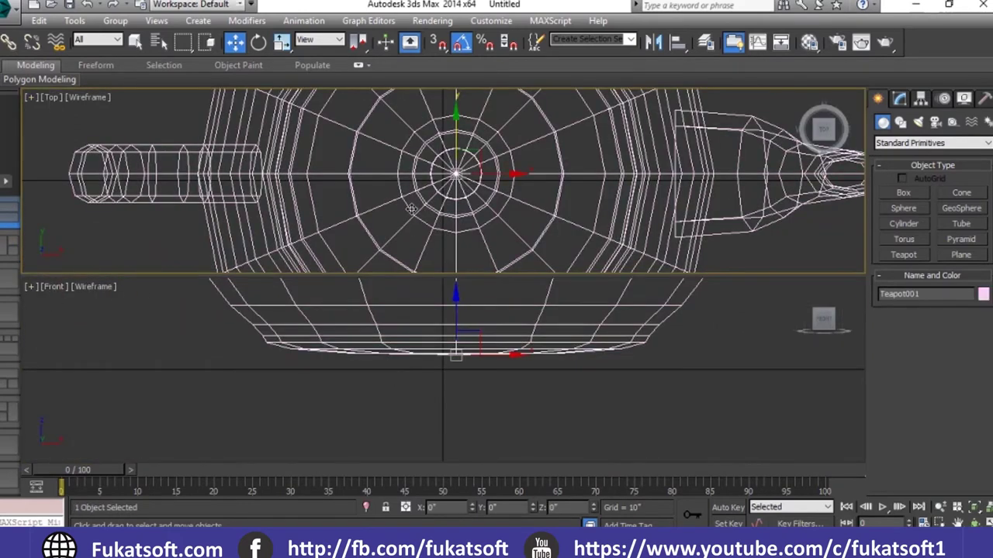
{"action": "key", "text": "z"}
{"action": "left_click", "coordinate": [448, 391]}
{"action": "key", "text": "z"}
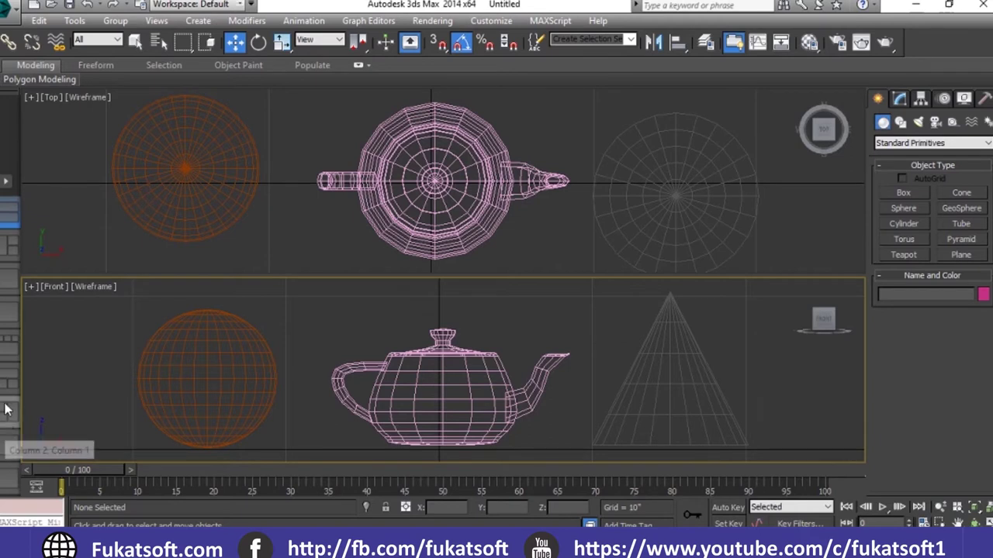
Add a layout of four equal viewports and frame all objects in the Perspective view
{"action": "left_click", "coordinate": [6, 186]}
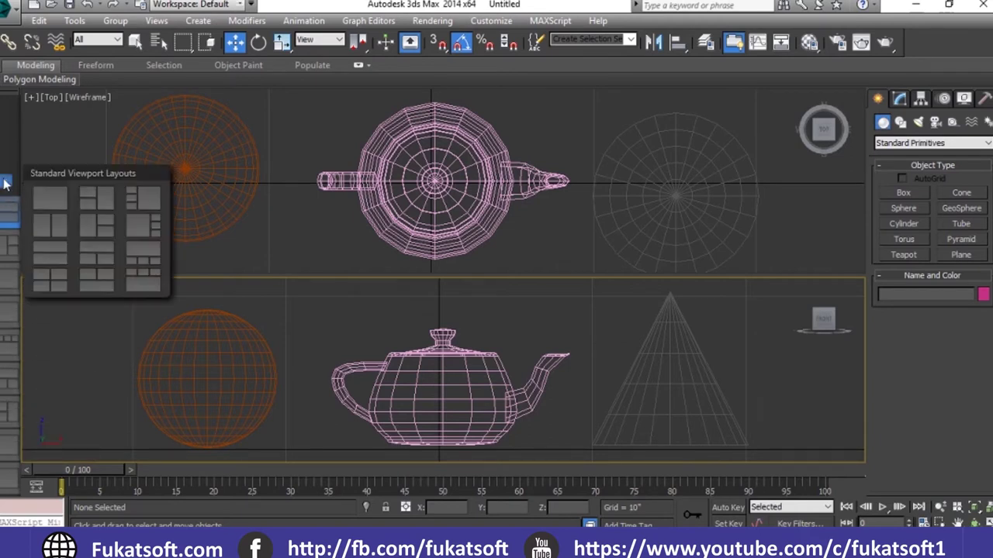
{"action": "left_click", "coordinate": [60, 289]}
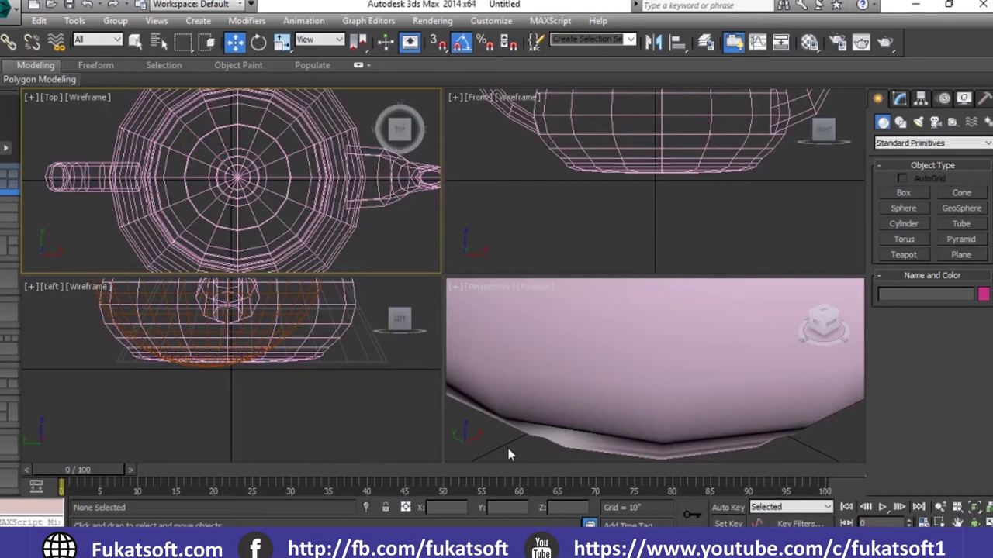
{"action": "left_click", "coordinate": [509, 449]}
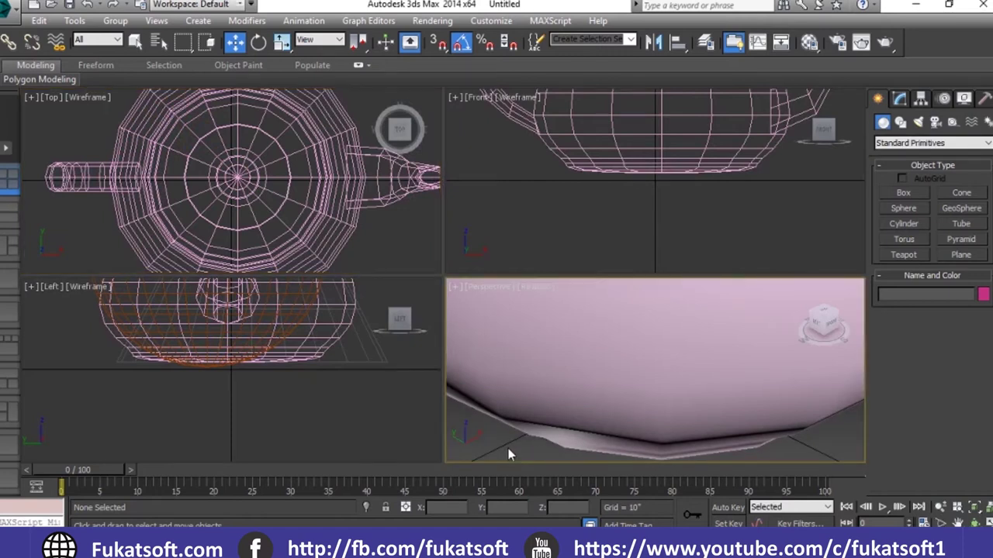
{"action": "key", "text": "z"}
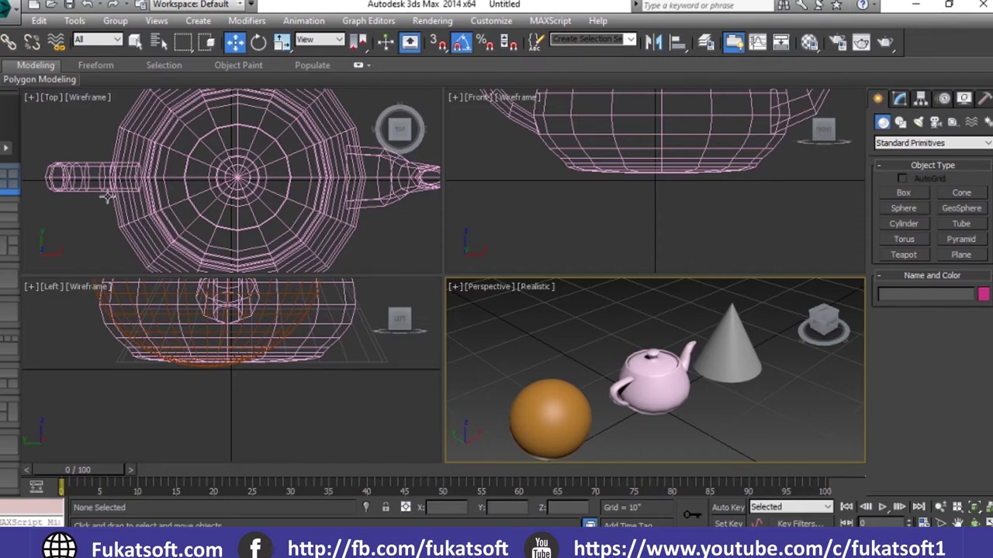
Maximize the Perspective viewport and zoom out to show the whole grid around the objects
{"action": "left_click", "coordinate": [6, 150]}
{"action": "key", "text": "alt+w"}
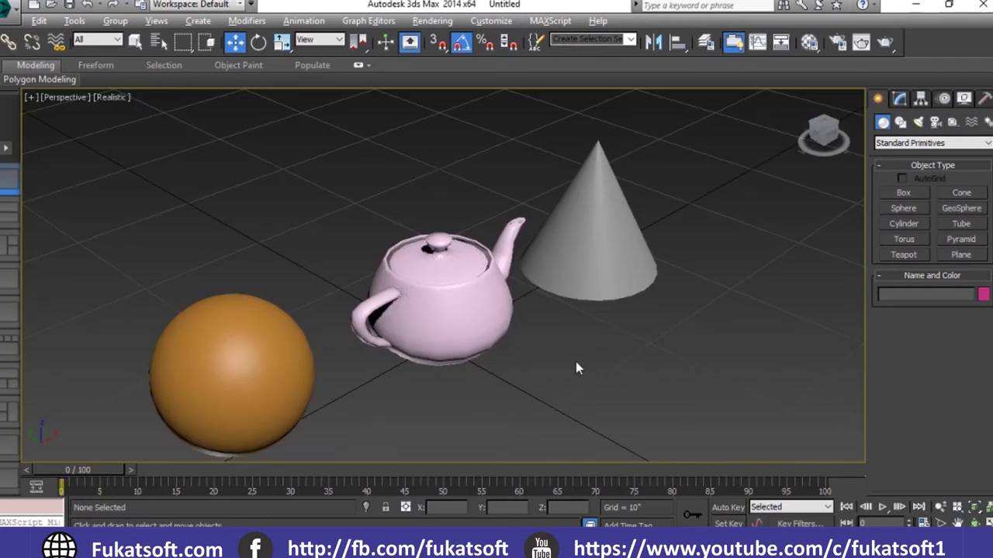
{"action": "scroll", "coordinate": [575, 357], "scroll_direction": "down", "scroll_amount": 5}
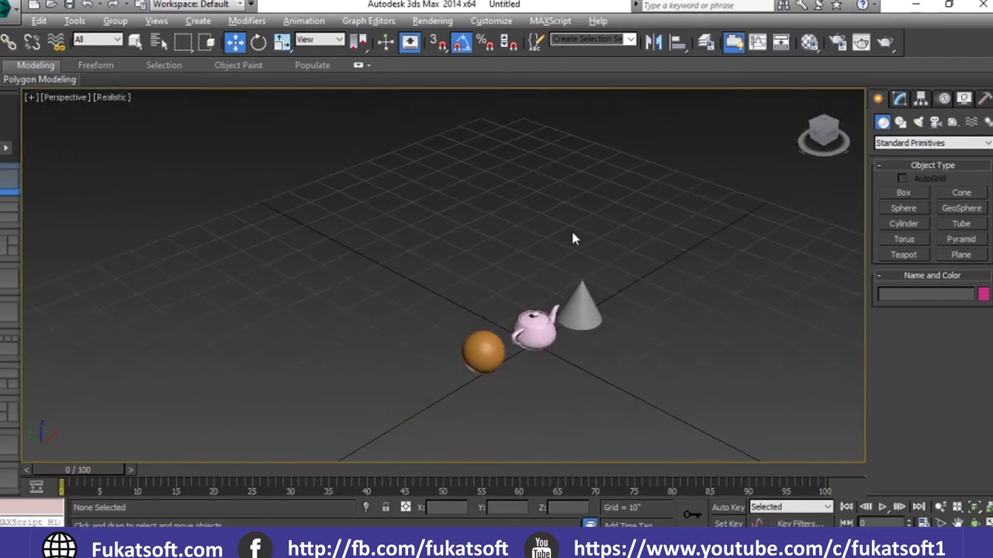
Open Units Setup and set the display unit scale to Metric with Centimeters
{"action": "left_click", "coordinate": [494, 24]}
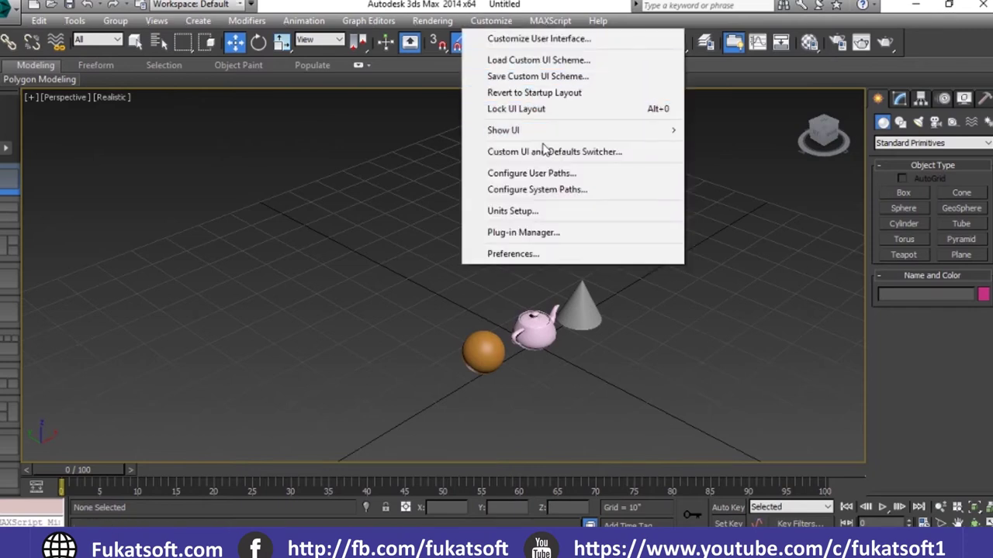
{"action": "left_click", "coordinate": [543, 211]}
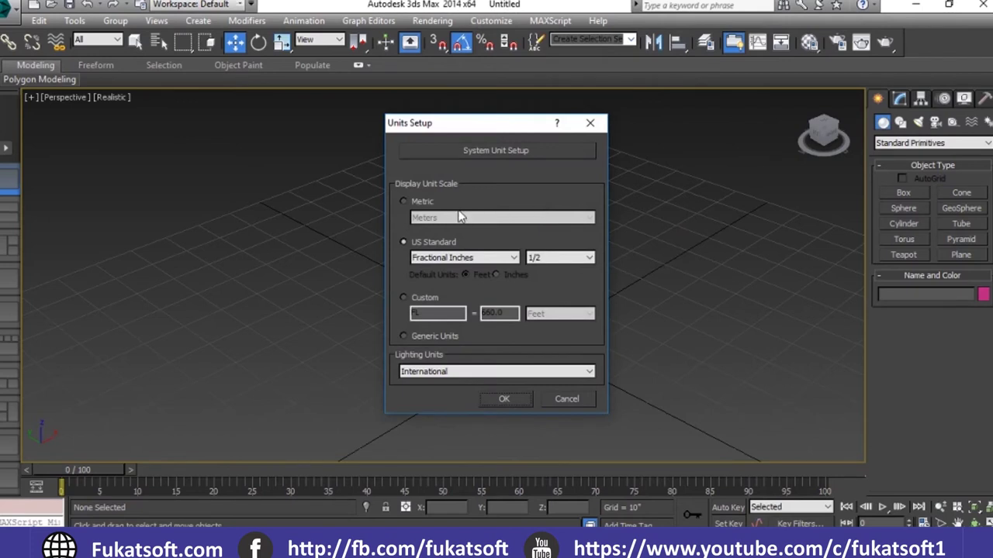
{"action": "left_click", "coordinate": [404, 202]}
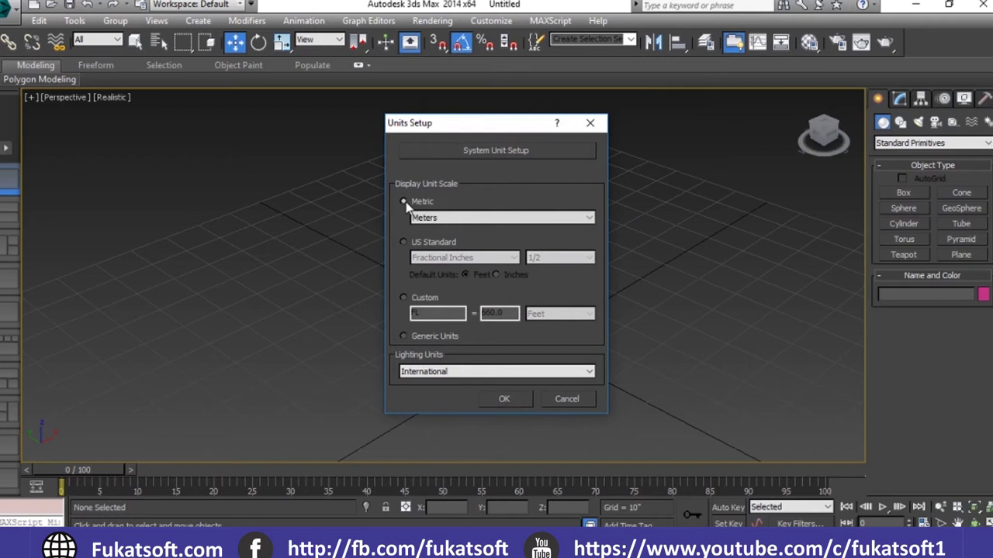
{"action": "left_click", "coordinate": [448, 221]}
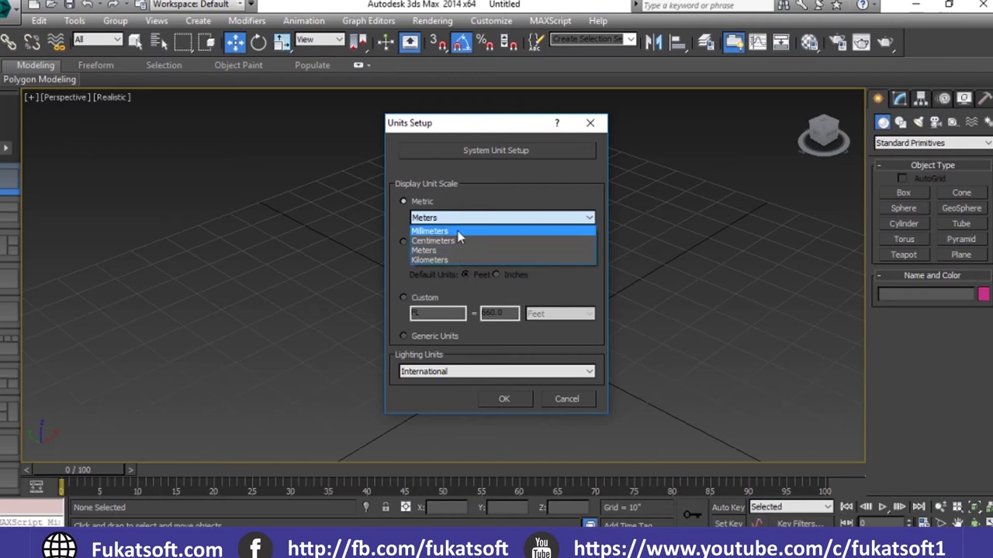
{"action": "left_click", "coordinate": [457, 241]}
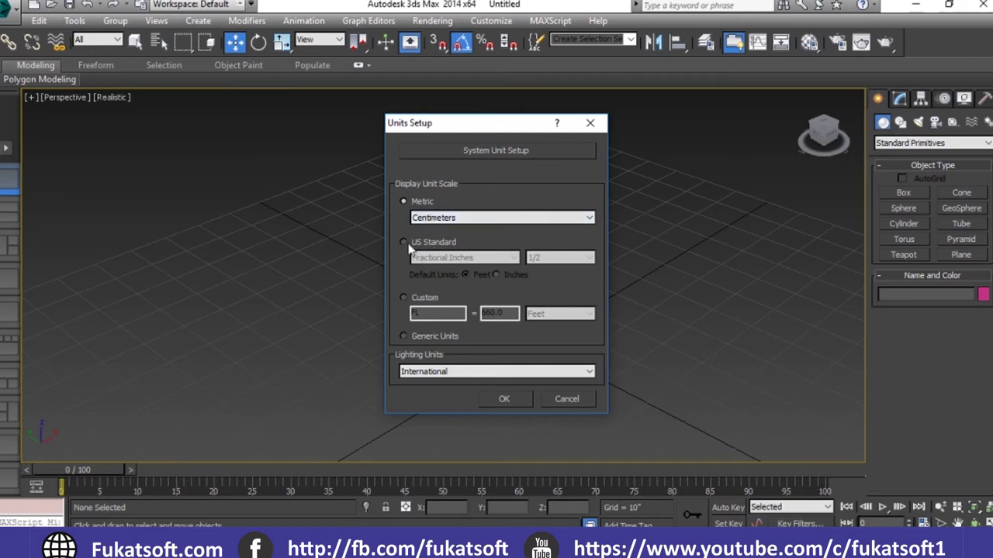
Switch the display unit scale to US Standard and review its unit formats and fraction precisions, keeping Fractional Inches and 1/2
{"action": "left_click", "coordinate": [404, 243]}
{"action": "left_click", "coordinate": [455, 259]}
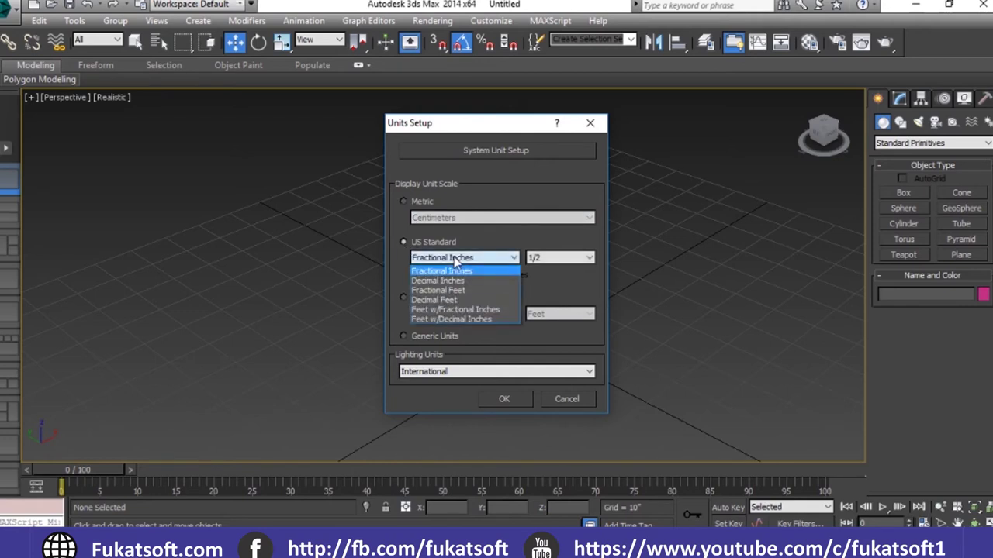
{"action": "left_click", "coordinate": [455, 261]}
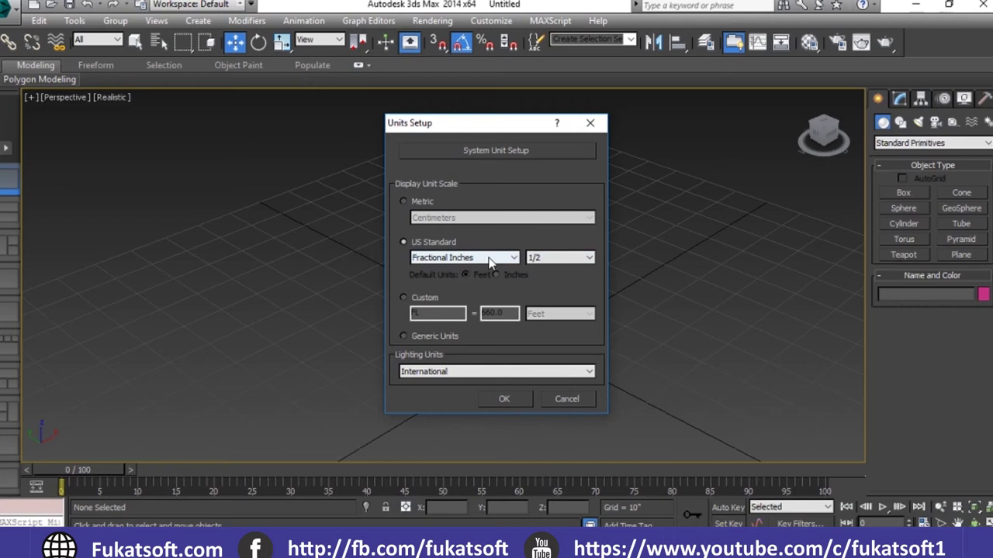
{"action": "left_click", "coordinate": [552, 260]}
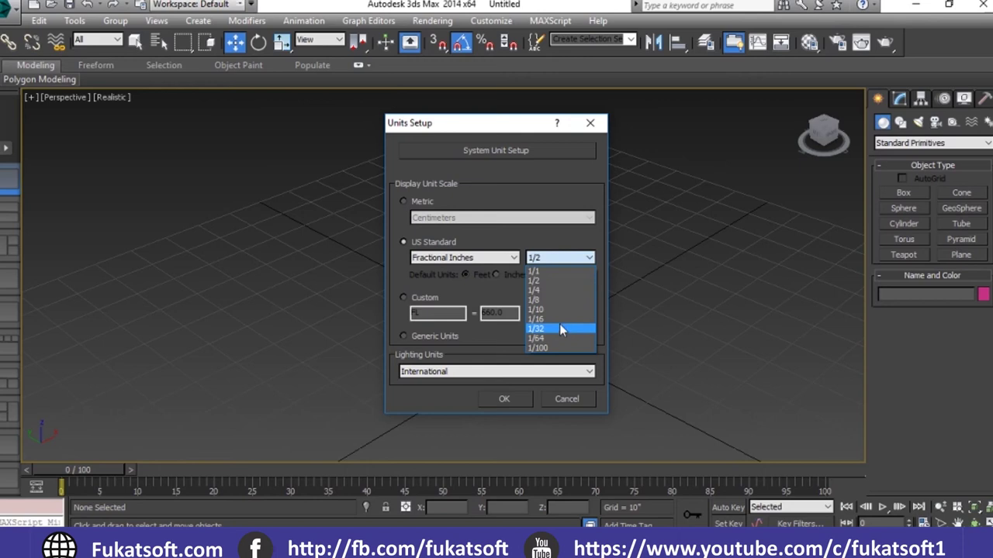
{"action": "left_click", "coordinate": [566, 257]}
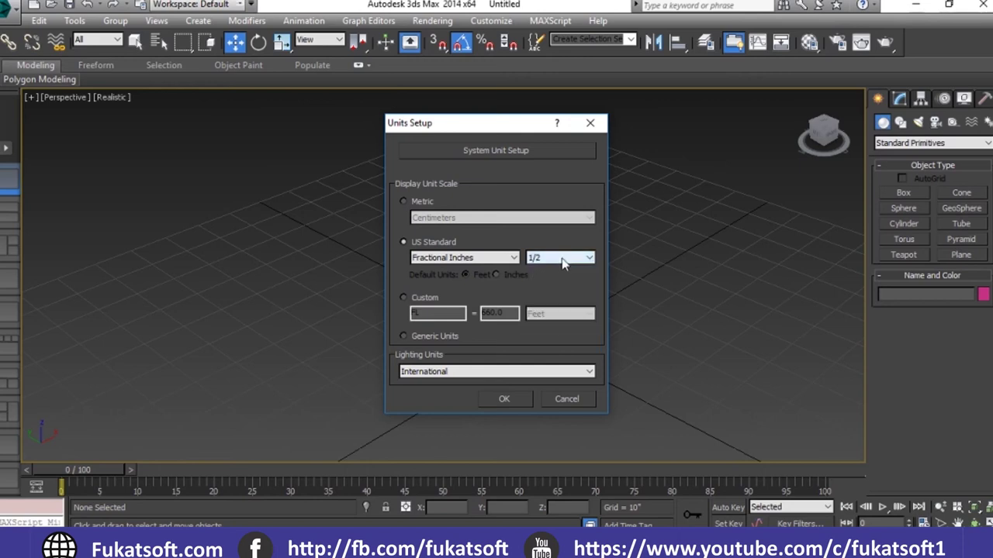
Try the Custom display unit scale, reviewing its base units and name, and switch to Generic Units
{"action": "left_click", "coordinate": [409, 297]}
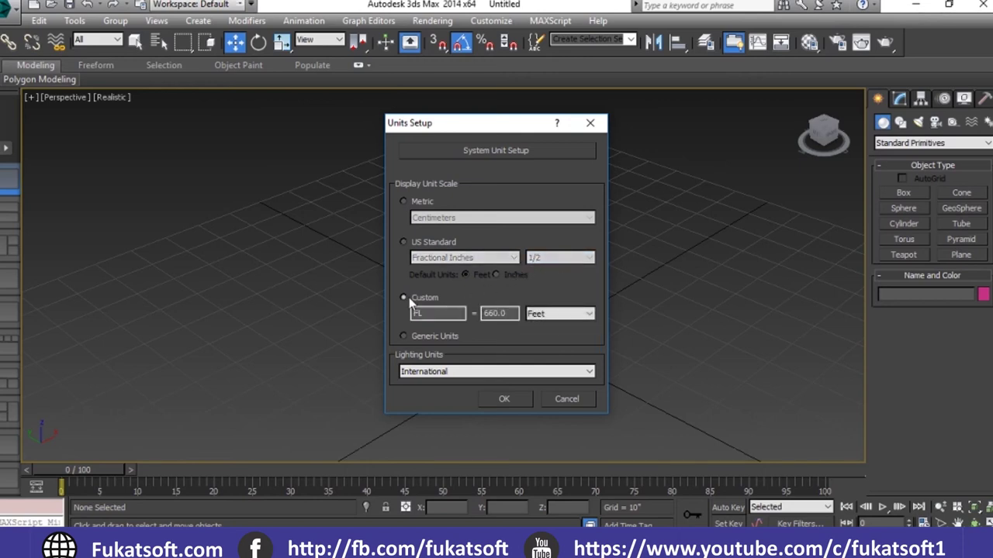
{"action": "left_click", "coordinate": [570, 315]}
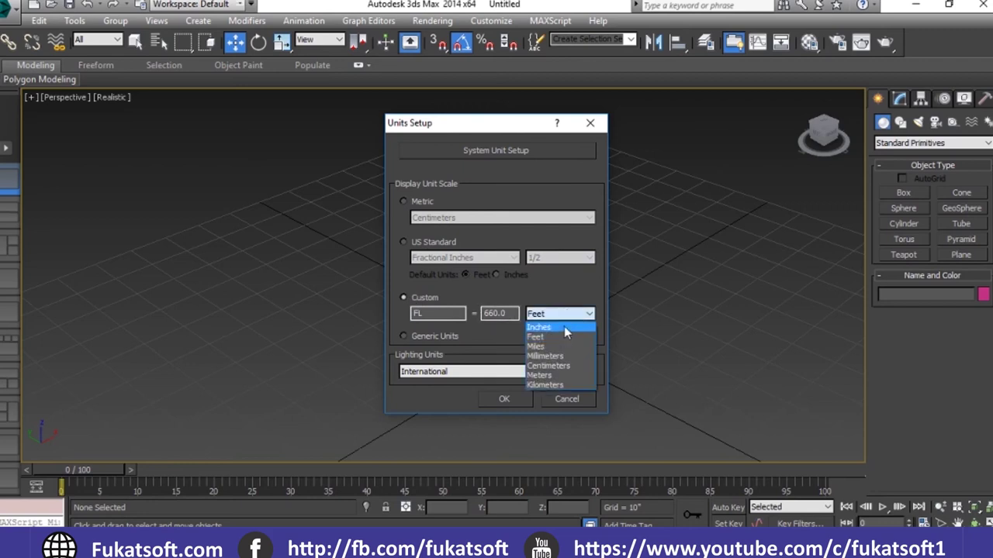
{"action": "left_click", "coordinate": [557, 315]}
{"action": "left_click", "coordinate": [425, 313]}
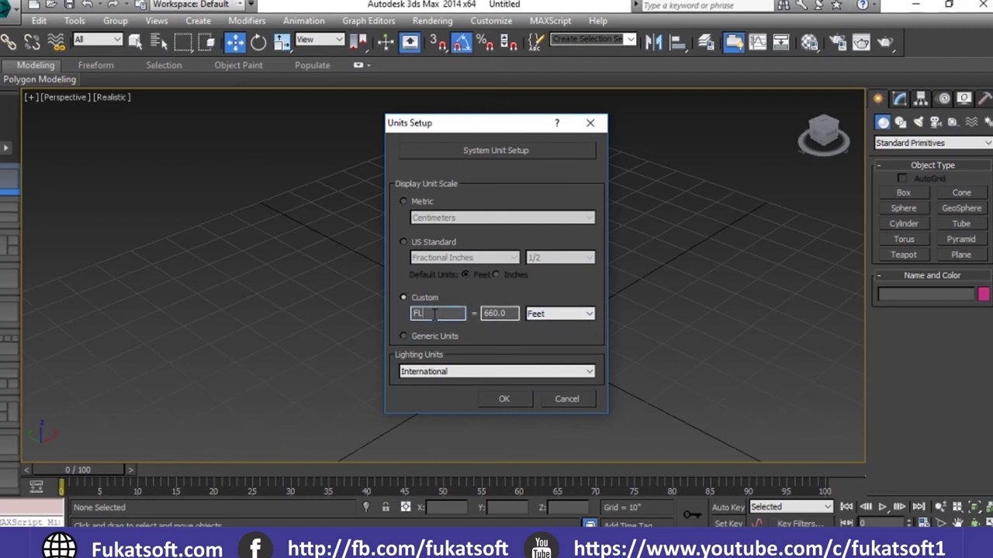
{"action": "left_click", "coordinate": [404, 336]}
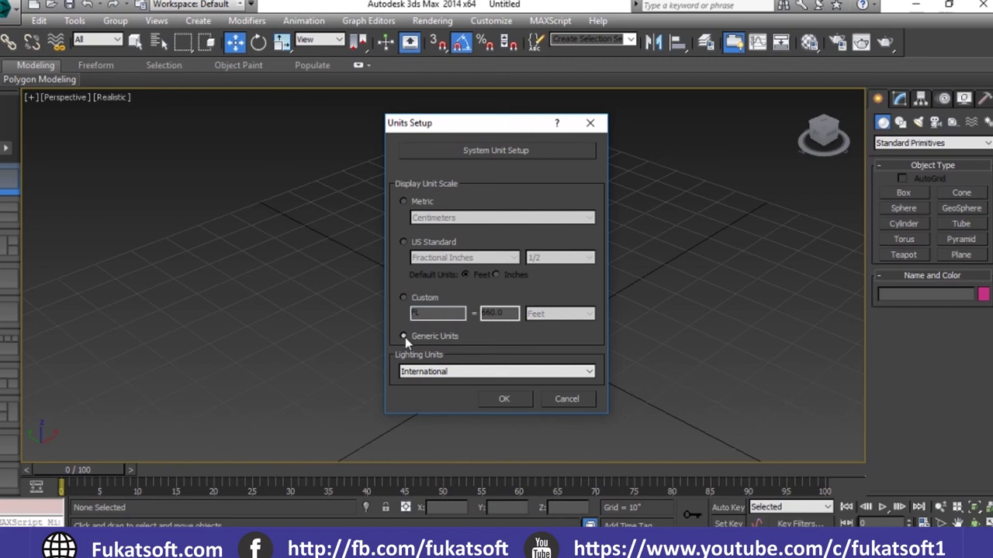
Set the display unit scale to US Standard with Fractional Inches at 1/2 precision and apply the units setup
{"action": "left_click", "coordinate": [403, 243]}
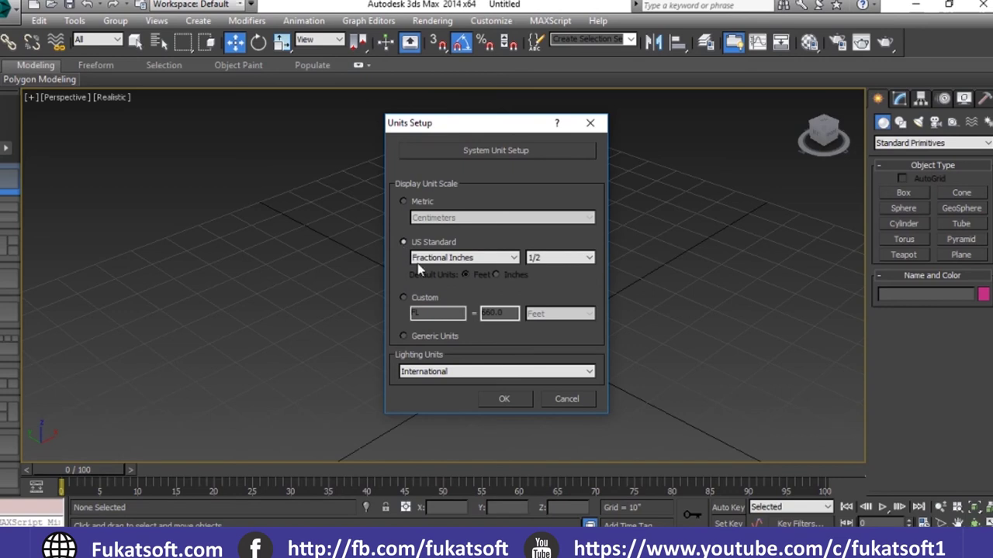
{"action": "left_click", "coordinate": [505, 399]}
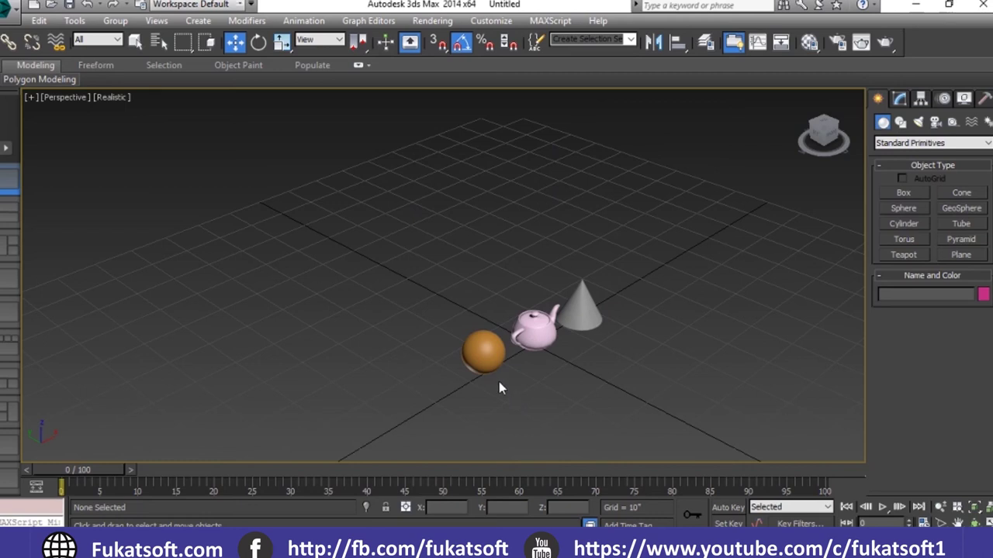
Try the Shaded visual style in the Perspective viewport, followed by the Consistent Colors style
{"action": "scroll", "coordinate": [586, 362], "scroll_direction": "up", "scroll_amount": 5}
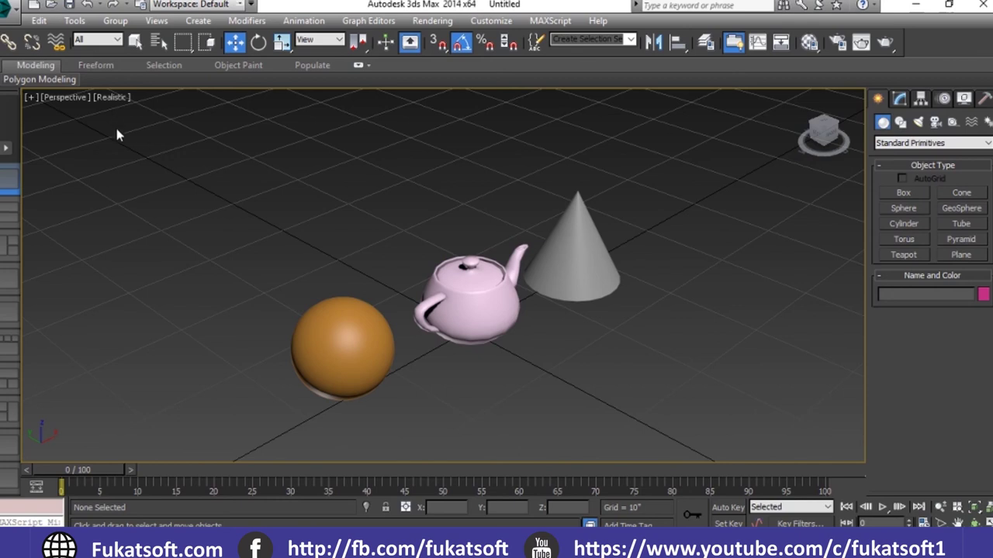
{"action": "left_click", "coordinate": [114, 99]}
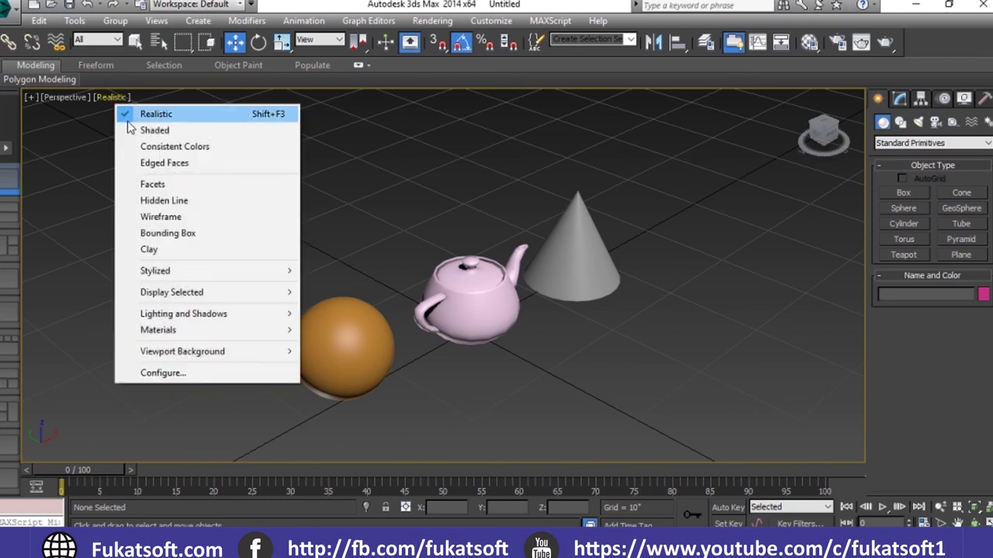
{"action": "left_click", "coordinate": [140, 131]}
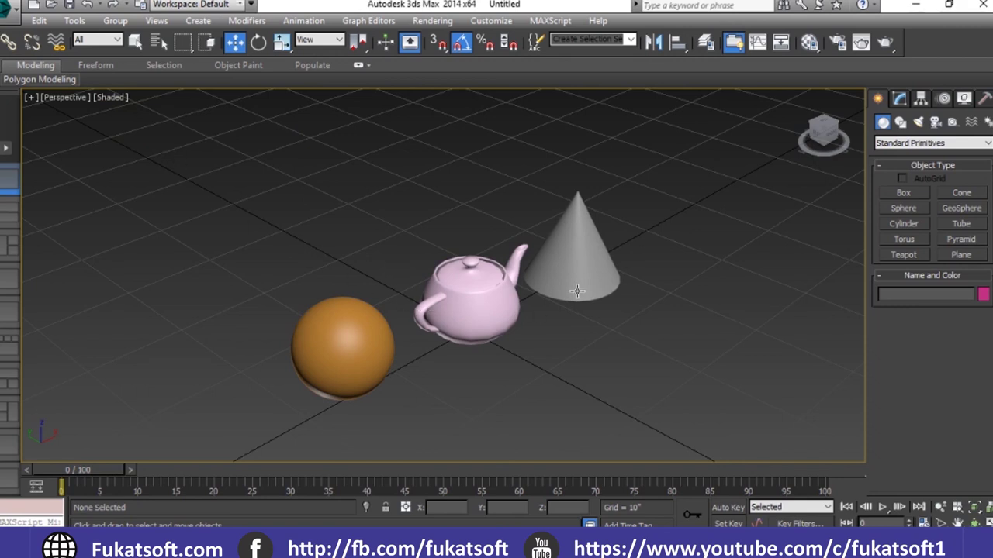
{"action": "left_click", "coordinate": [111, 98]}
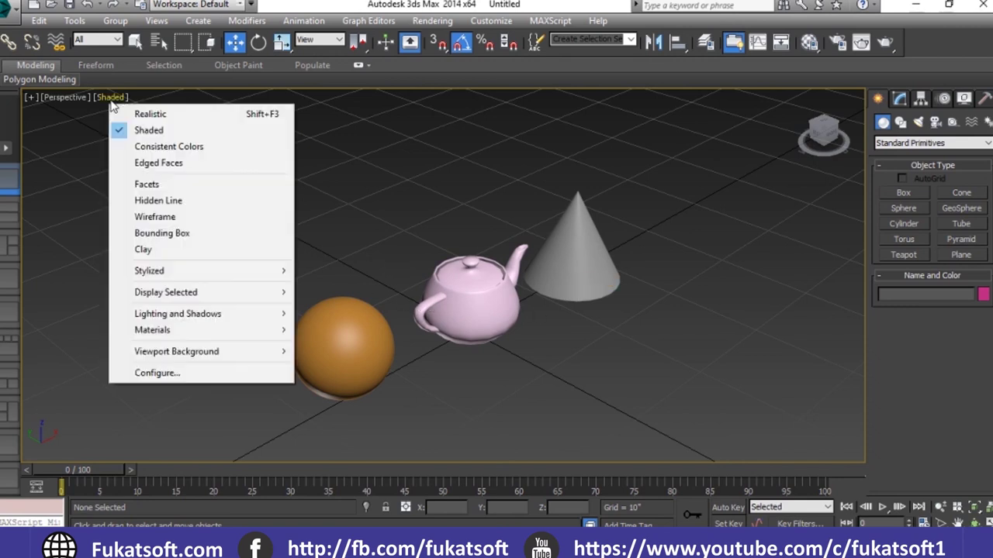
{"action": "left_click", "coordinate": [164, 150]}
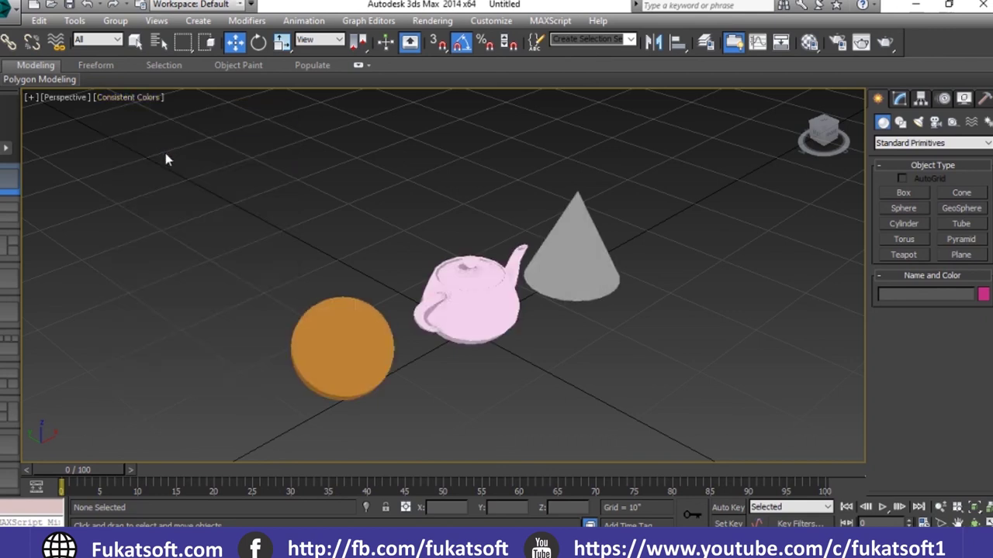
Set the Perspective viewport's visual style back to Realistic and turn on Edged Faces for the objects
{"action": "left_click", "coordinate": [131, 99]}
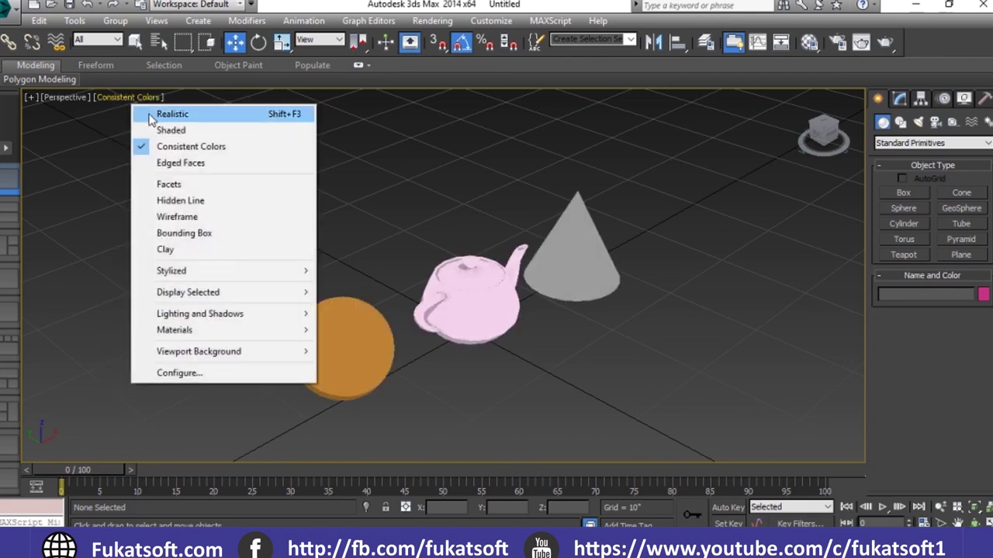
{"action": "left_click", "coordinate": [163, 114]}
{"action": "left_click", "coordinate": [112, 98]}
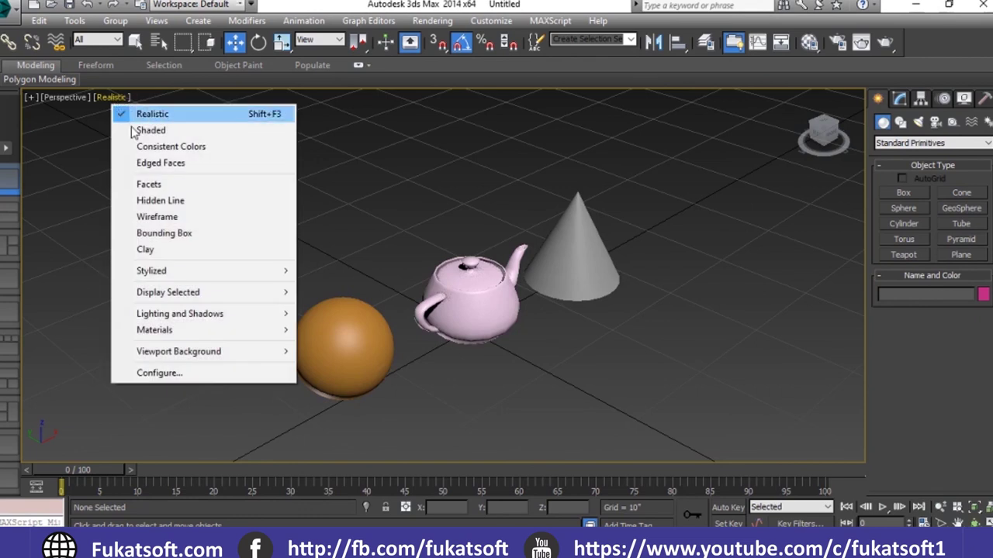
{"action": "left_click", "coordinate": [169, 169]}
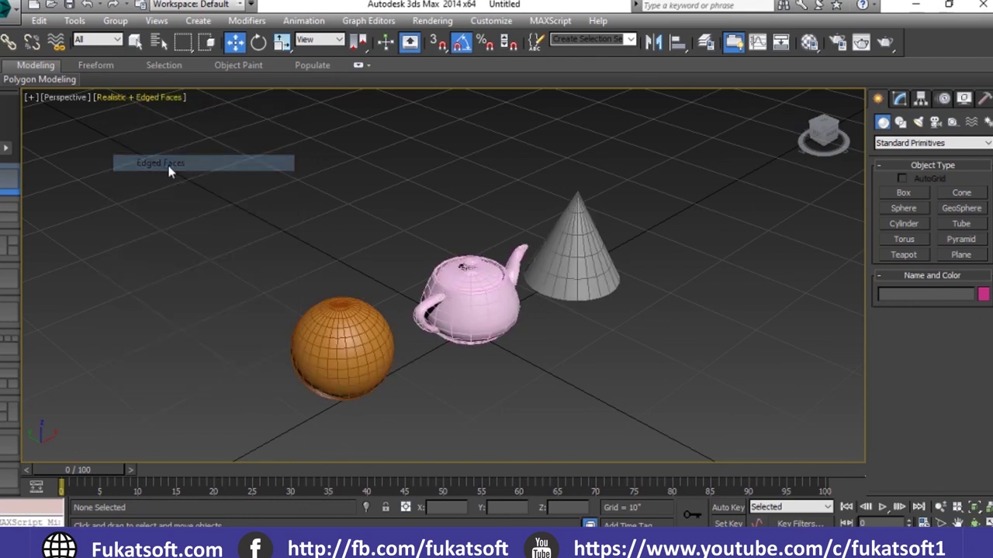